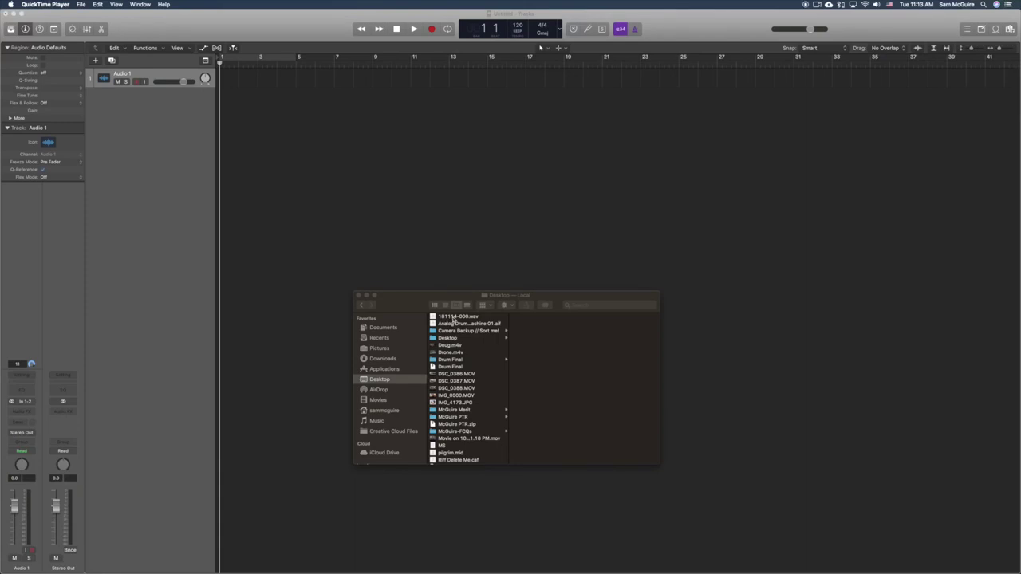
Place 181114-000.wav on the Audio 1 track and zoom out to the whole region.
left_click_drag(452, 319, 221, 82)
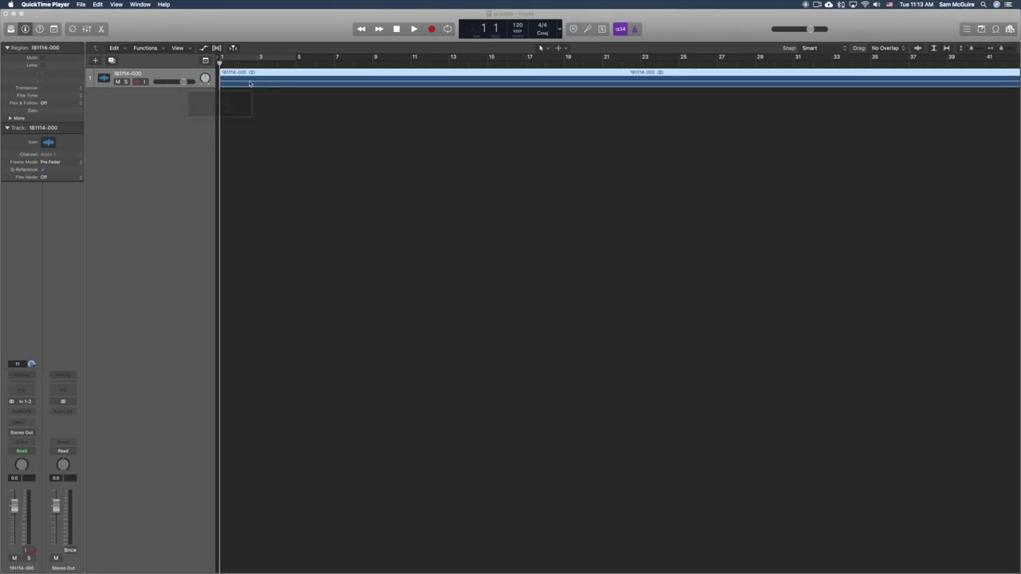
left_click(327, 99)
key("super+Left")
key("super+Left")
key("super+Left")
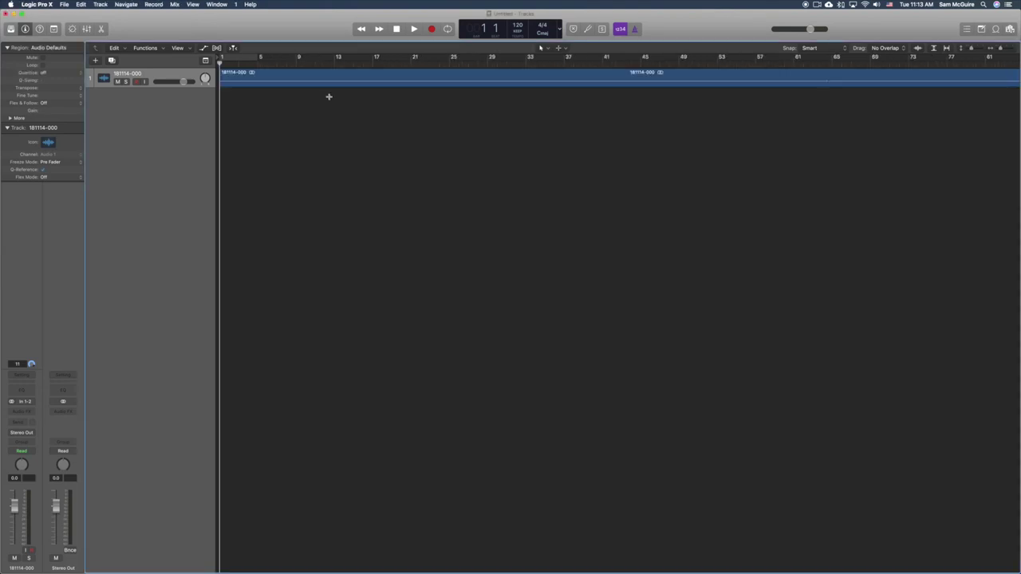
Mark the pop near bar 181 and trim the region's start up to the pop.
left_click(656, 57)
key("super+Right")
key("super+Right")
key("super+Right")
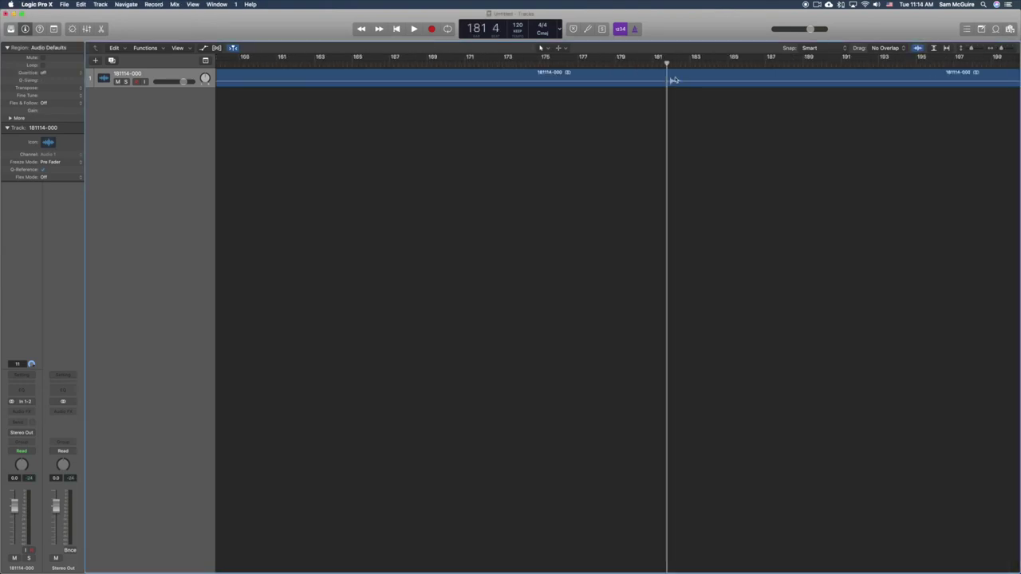
left_click_drag(668, 77, 729, 83)
scroll(578, 81, "up", 10)
left_click_drag(577, 81, 755, 86)
Shorten the end so region 181114-000.3 spans about bars 182–184.
left_click(754, 119)
key("super+Right")
key("super+Right")
key("super+Right")
key("super+Left")
key("super+Left")
key("super+Left")
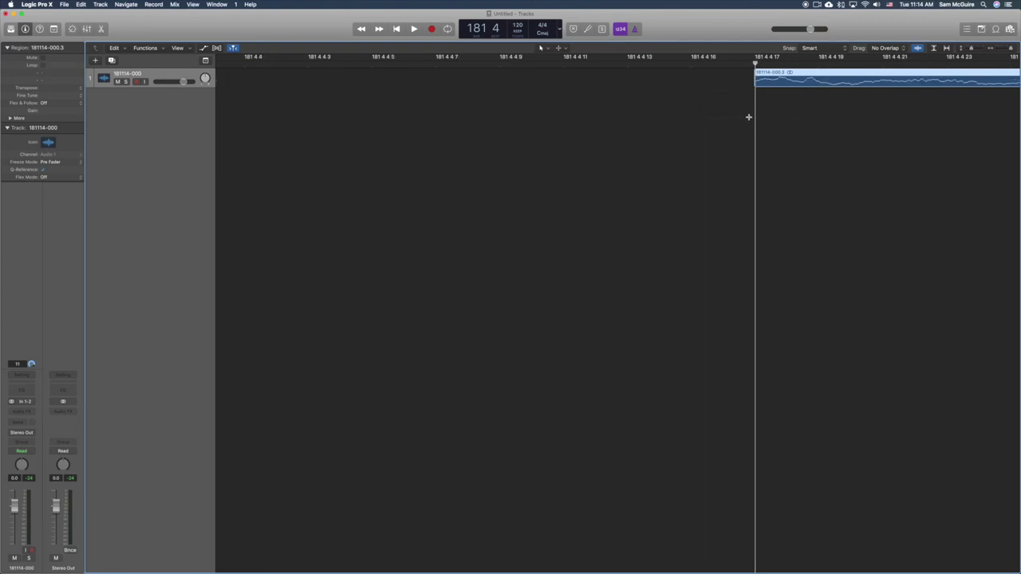
key("super+Left")
key("super+Left")
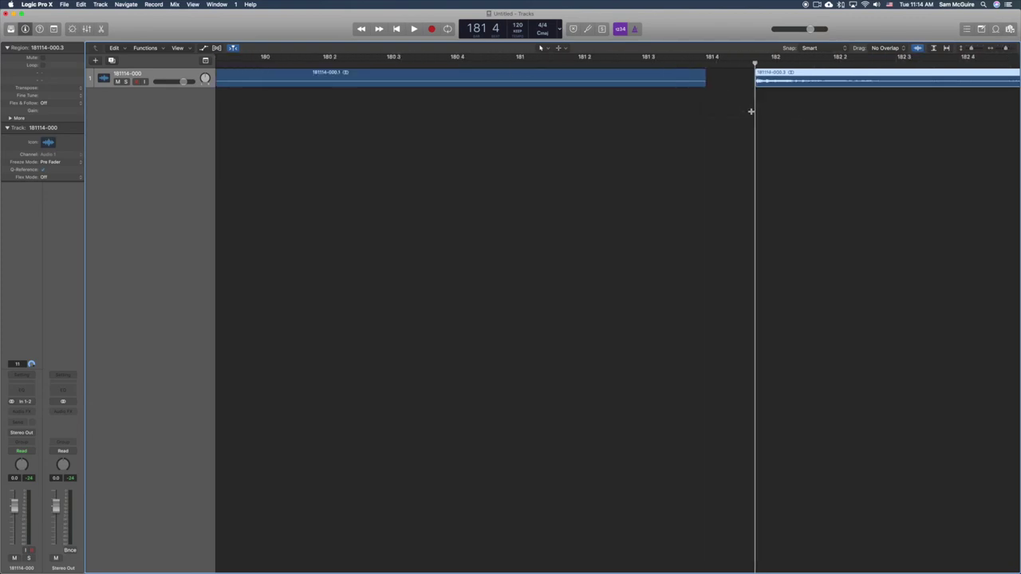
left_click_drag(948, 83, 917, 79)
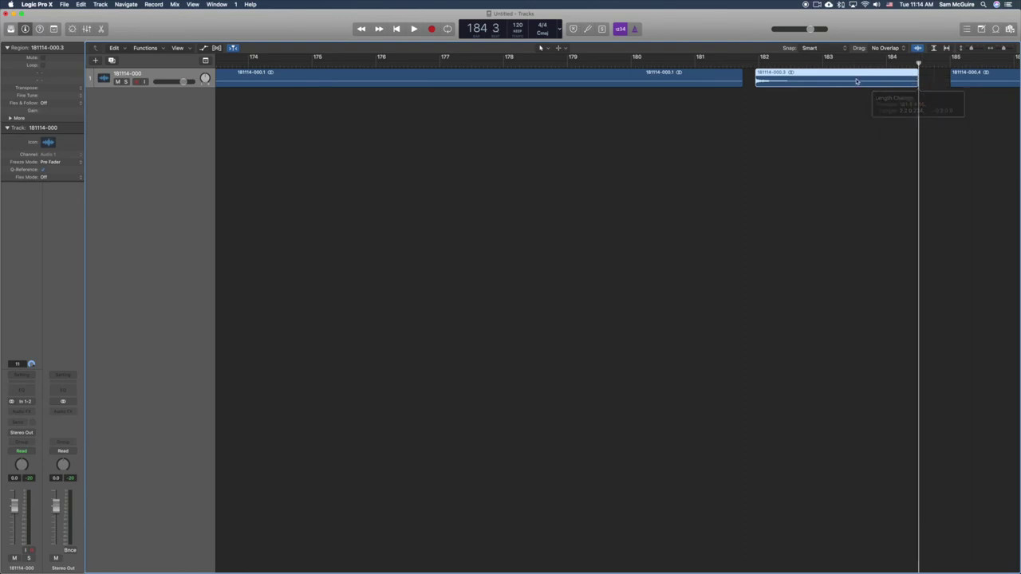
Normalize the 181114-000.3 region's audio file in the audio file editor.
double_click(767, 81)
left_click(539, 404)
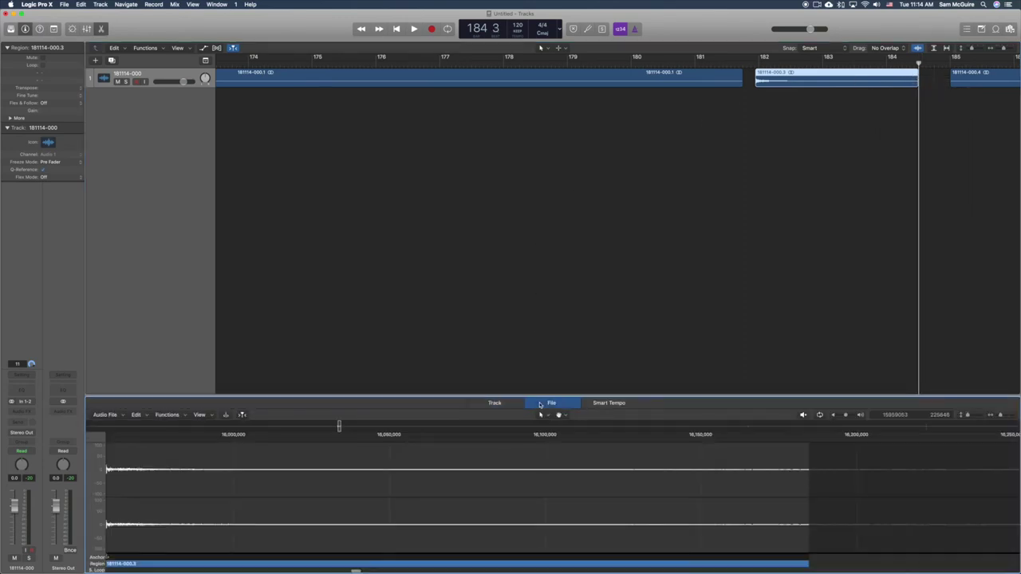
left_click(166, 416)
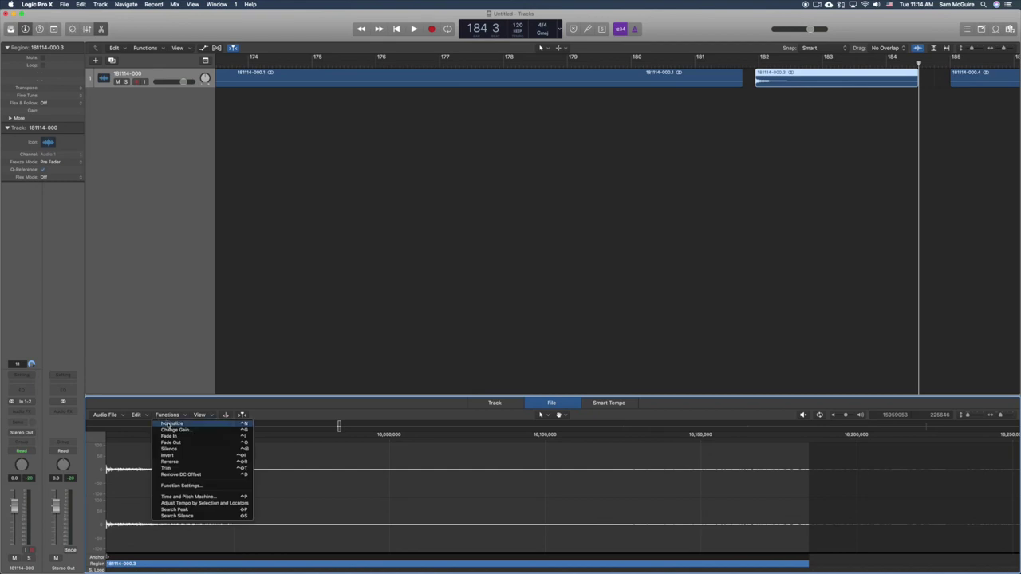
left_click(170, 424)
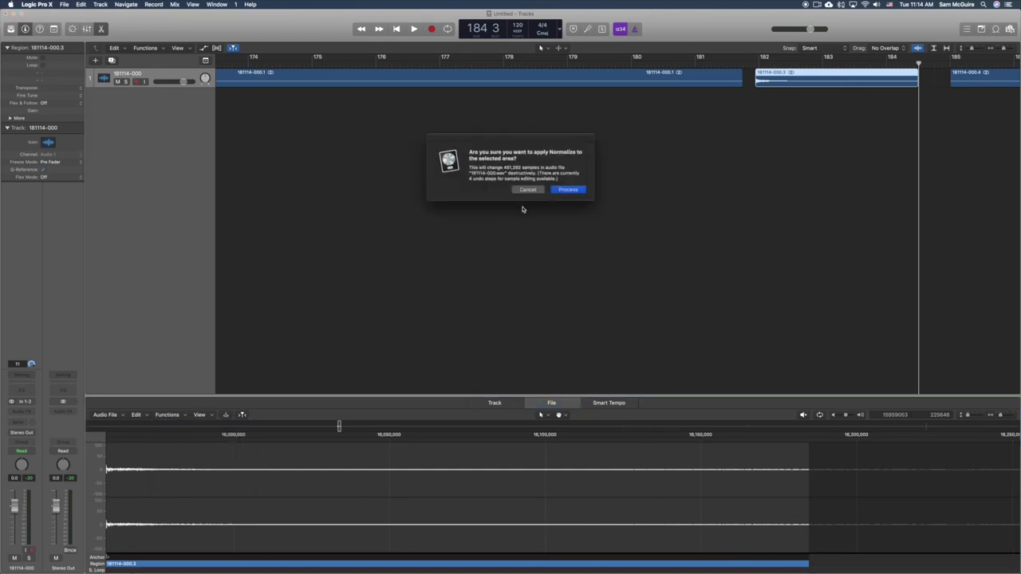
left_click(569, 190)
Export the pop region to the Desktop as 'IR Colfax Front Position', 24 Bit AIFF.
right_click(351, 76)
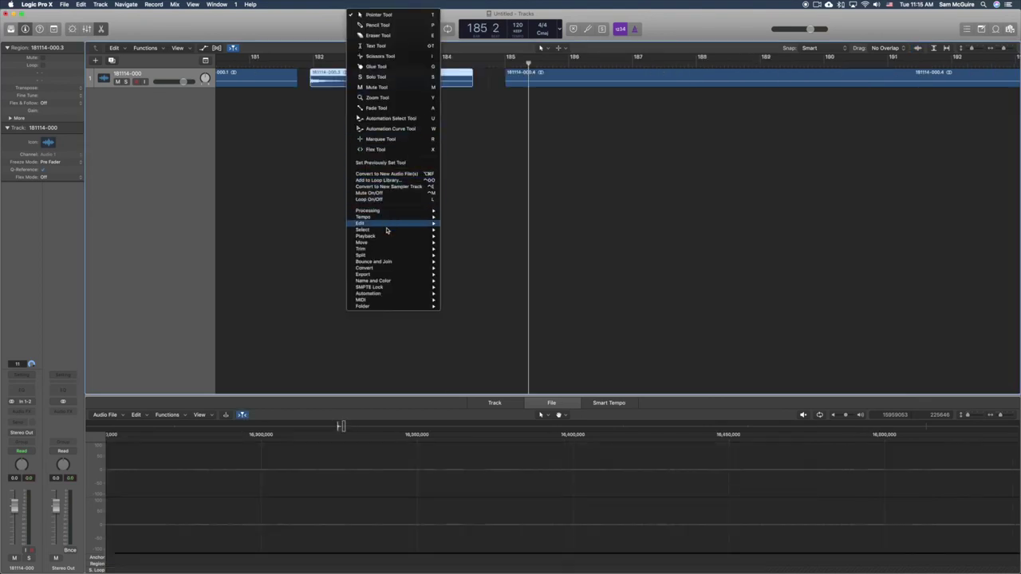
mouse_move(383, 274)
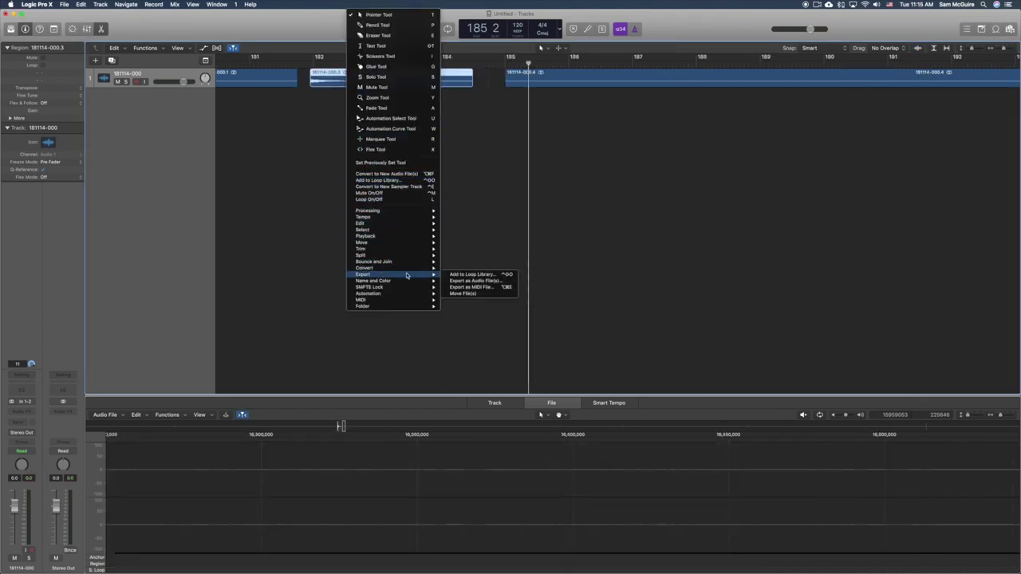
left_click(486, 283)
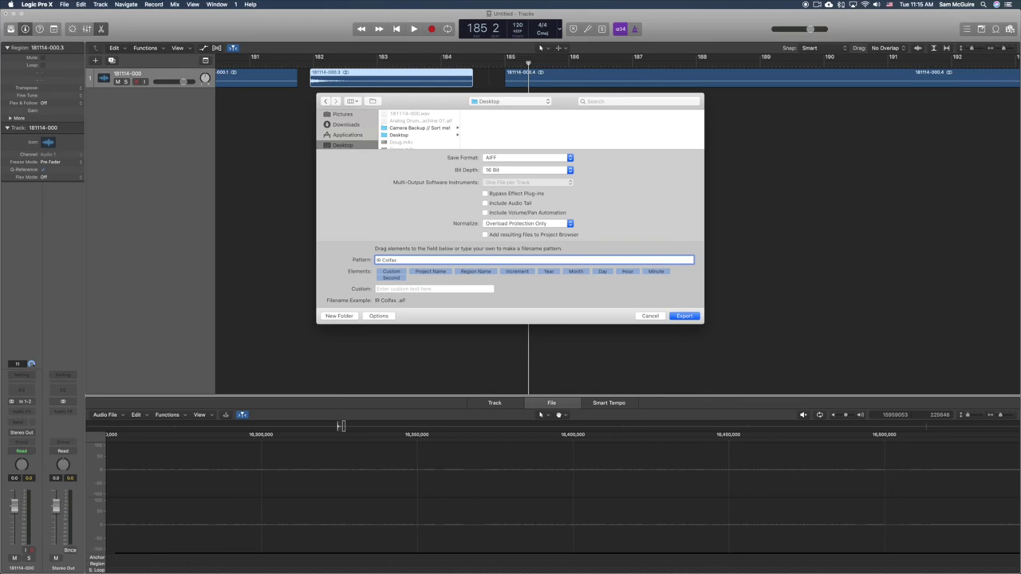
type("Front POsition")
key("BackSpace")
key("BackSpace")
type("ositio")
left_click(499, 170)
left_click(501, 180)
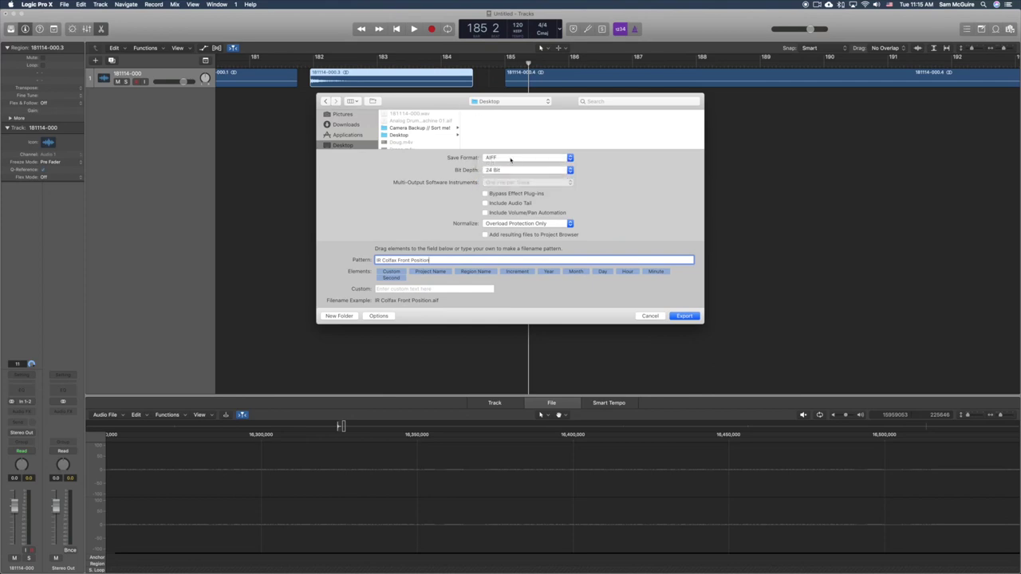
left_click(684, 317)
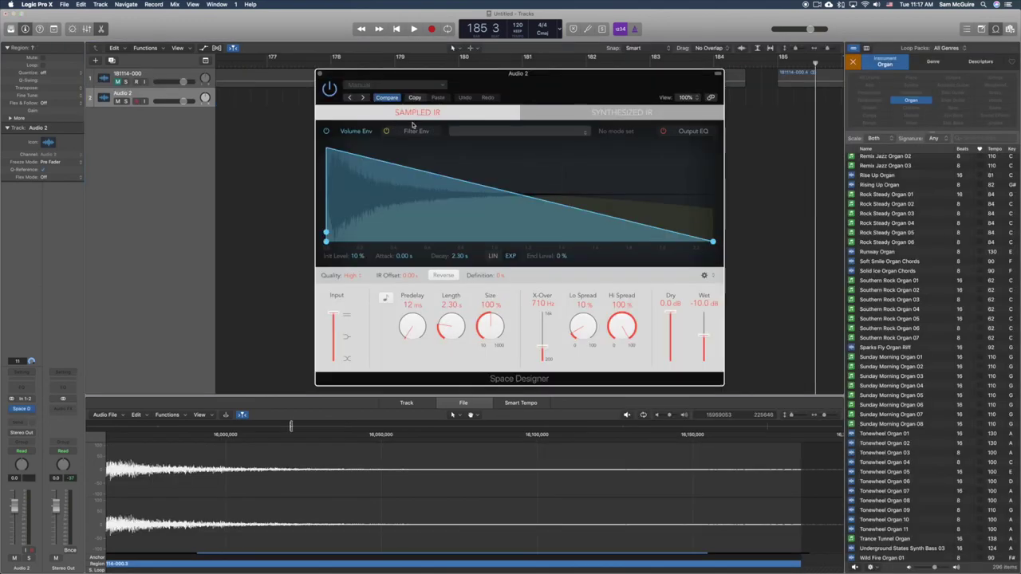
Load IR Colfax Front Position.aif from the Desktop as Space Designer's impulse response.
left_click(494, 134)
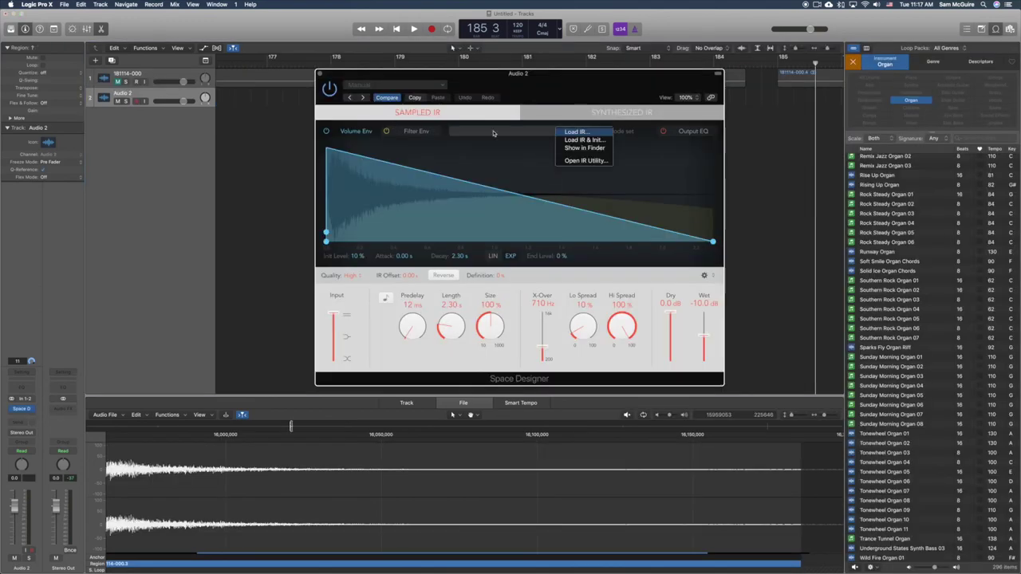
left_click(600, 133)
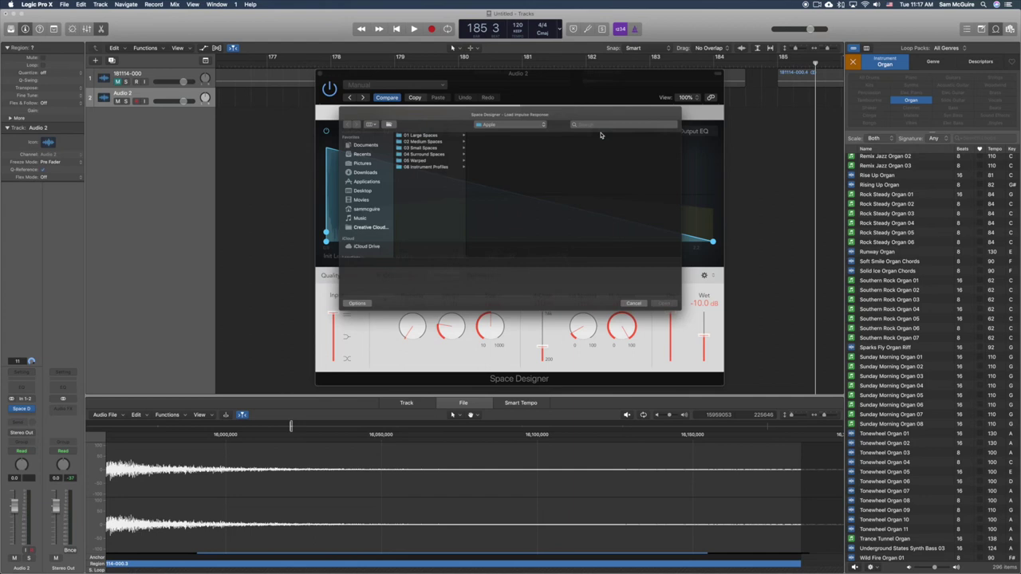
left_click(341, 187)
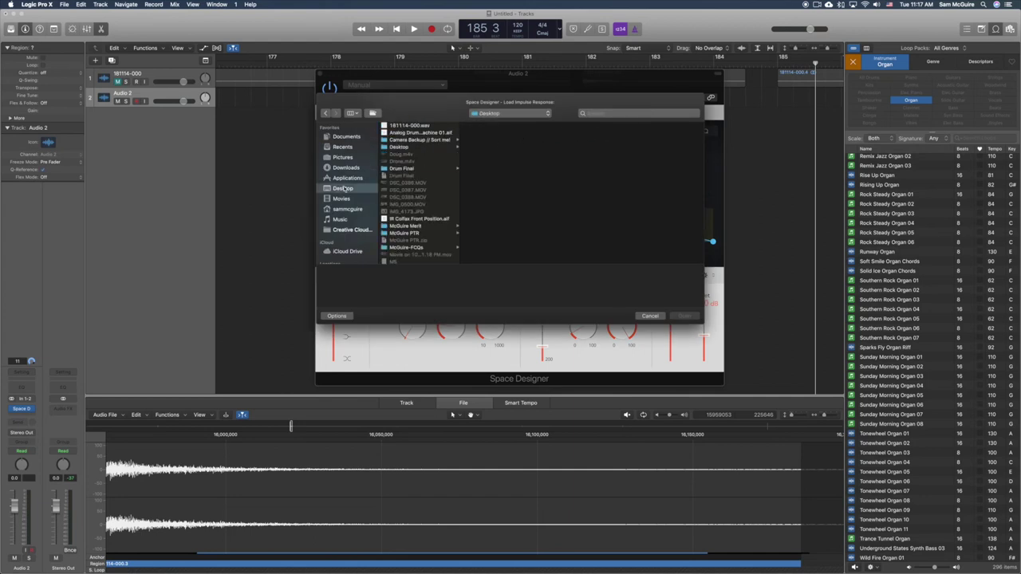
left_click(416, 221)
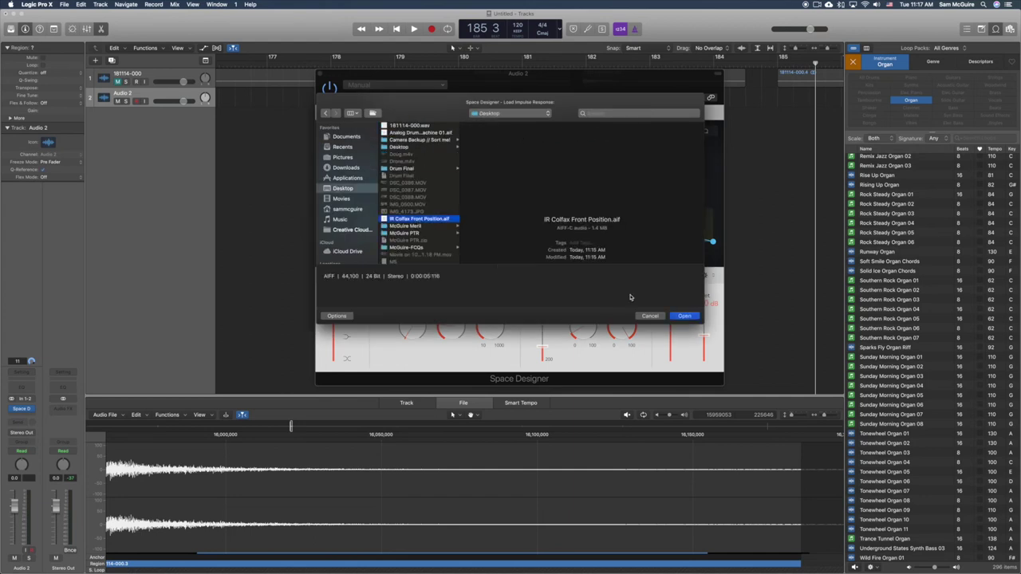
left_click(685, 317)
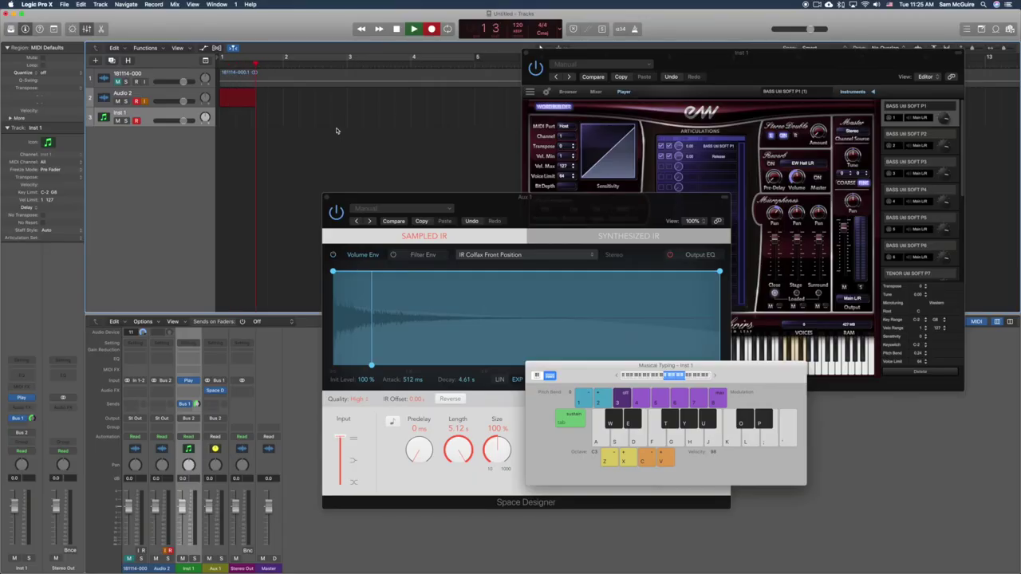
Record notes on Inst 1 with the Musical Typing keys A, F, S and D.
key("a")
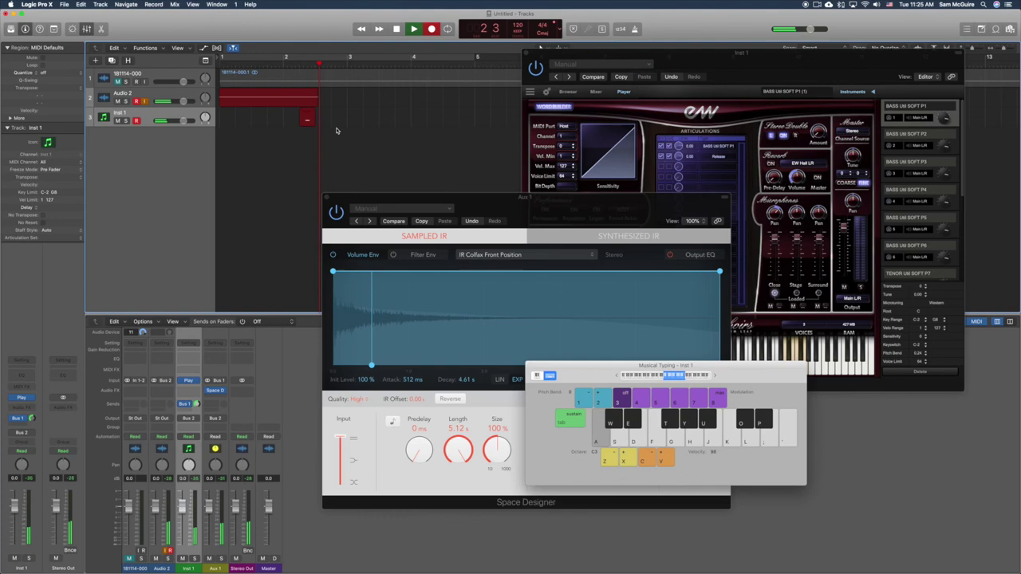
key("f")
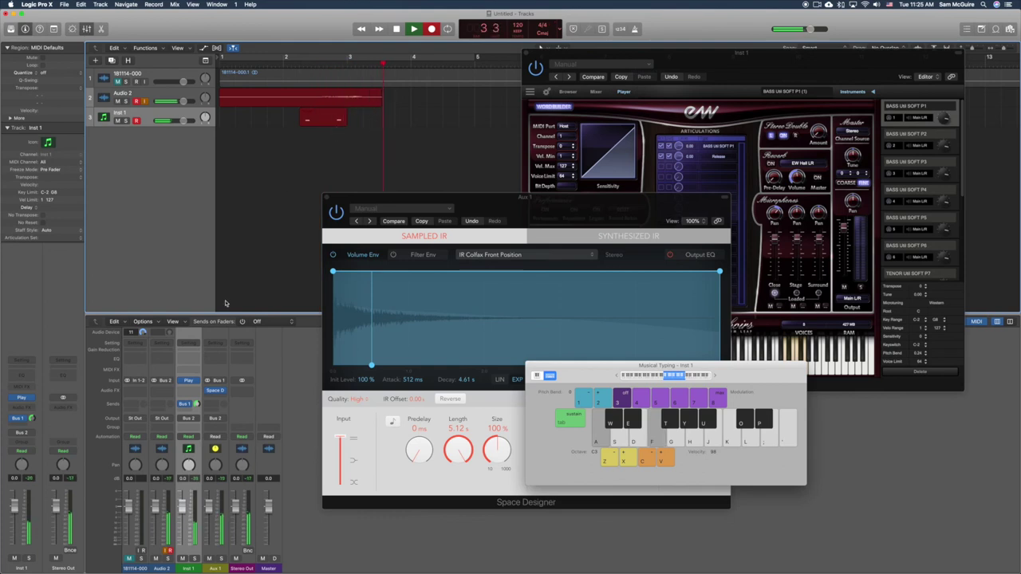
key("s")
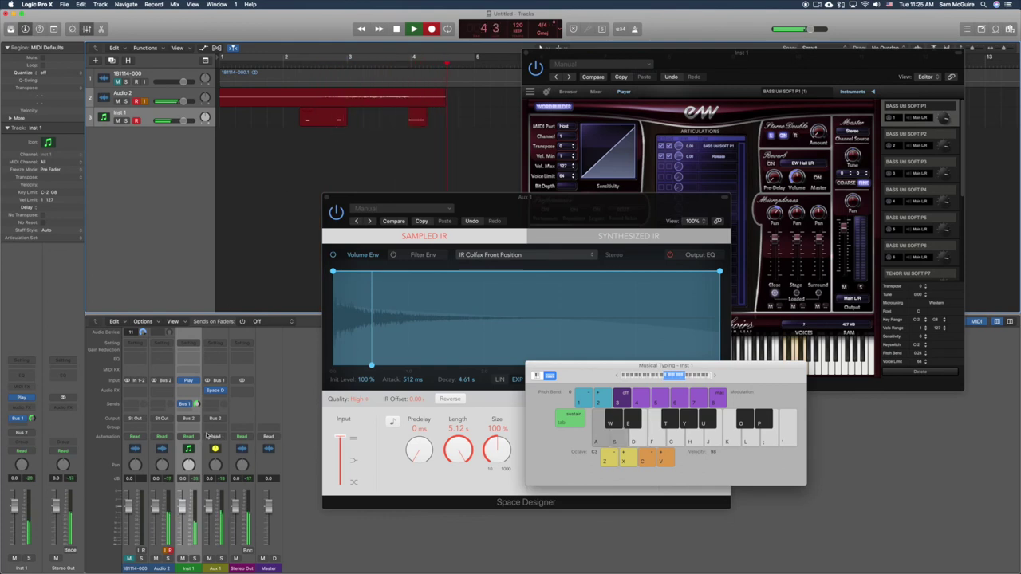
key("d")
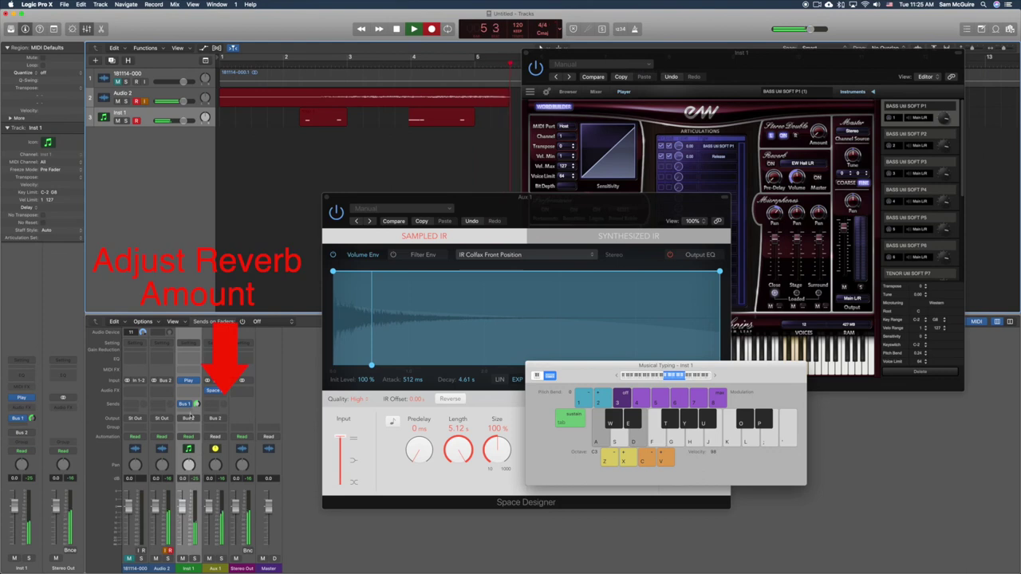
Set Inst 1's Bus 1 send to -5.0 dB while playing more notes.
left_click(195, 405)
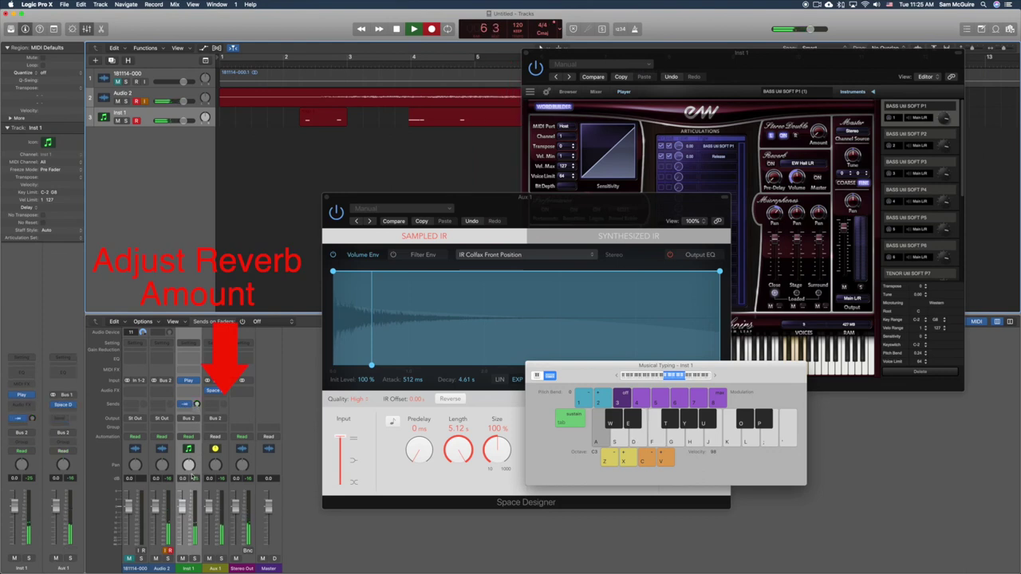
key("f")
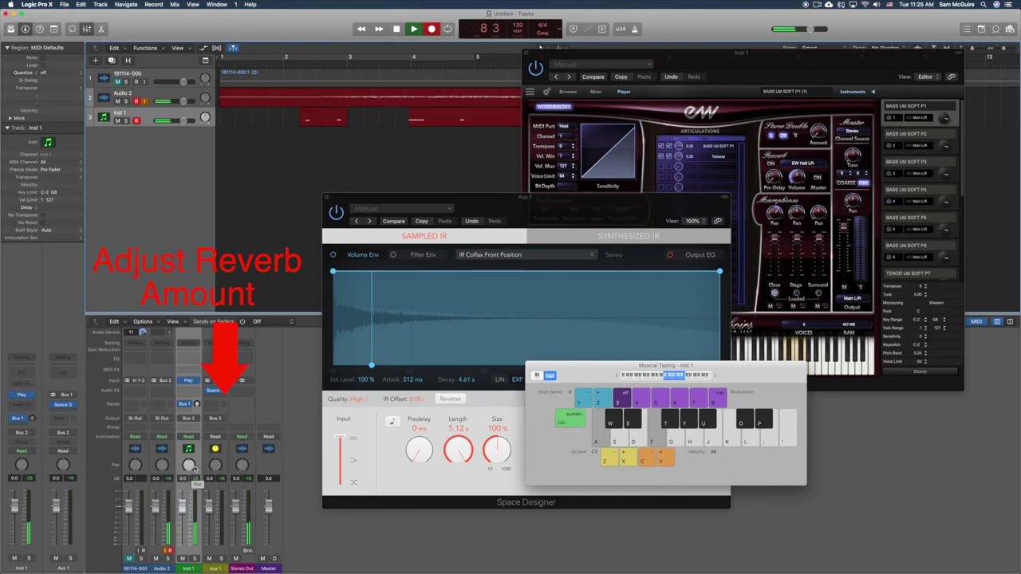
key("s")
key("d")
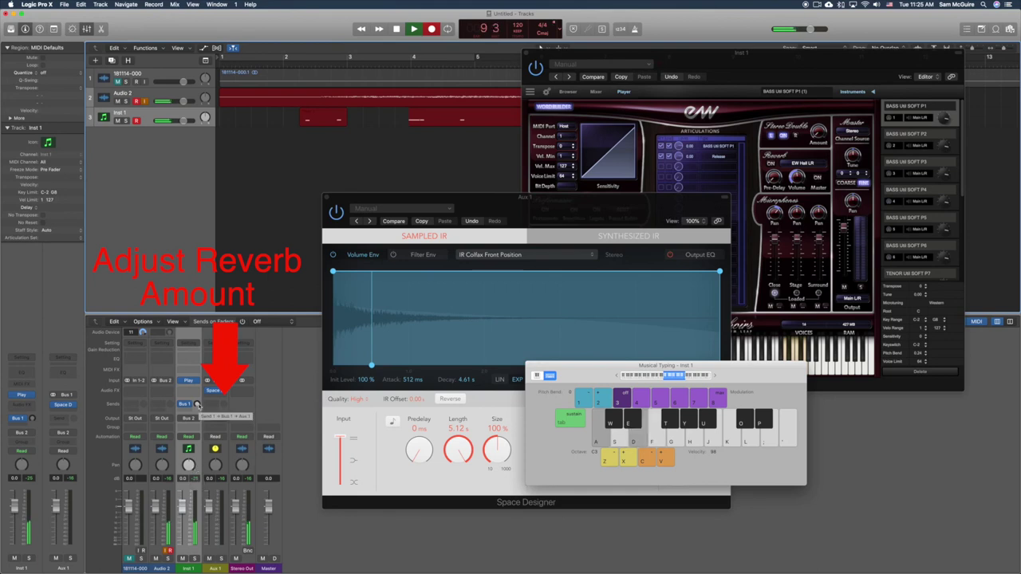
left_click_drag(201, 407, 197, 361)
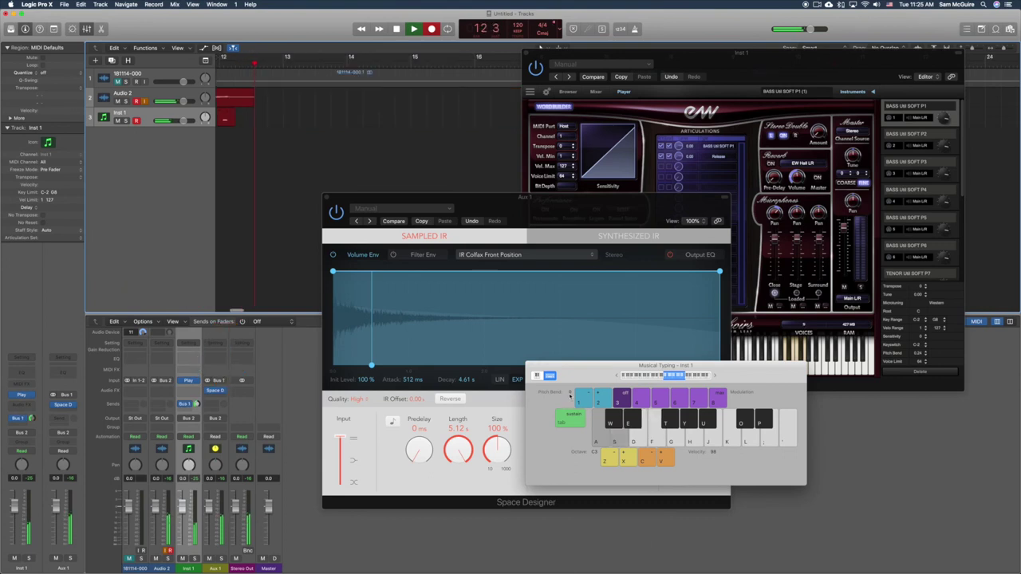
Move Musical Typing to the top right and record notes G, F, S, D through the reverb.
left_click_drag(582, 365, 761, 204)
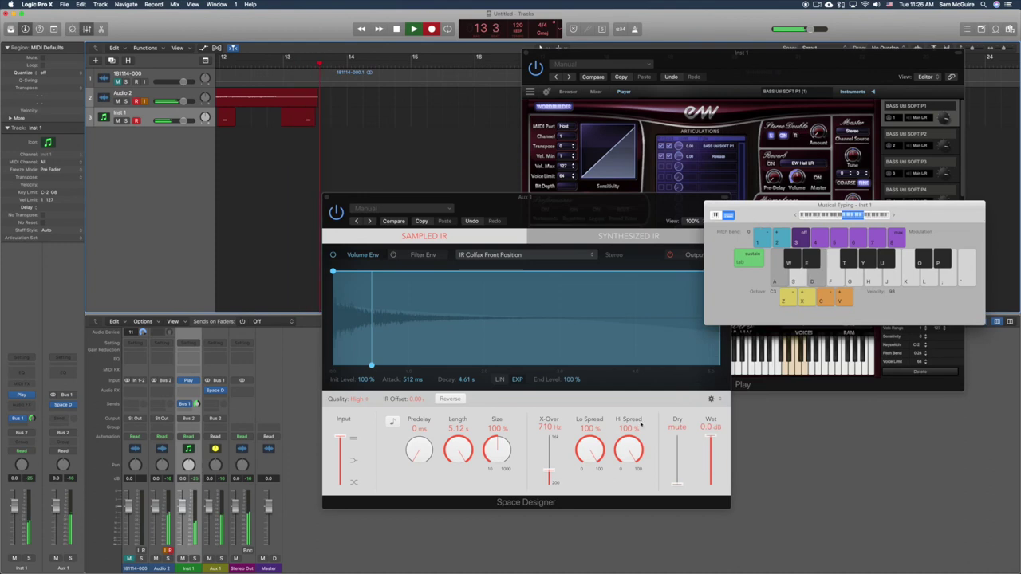
key("g")
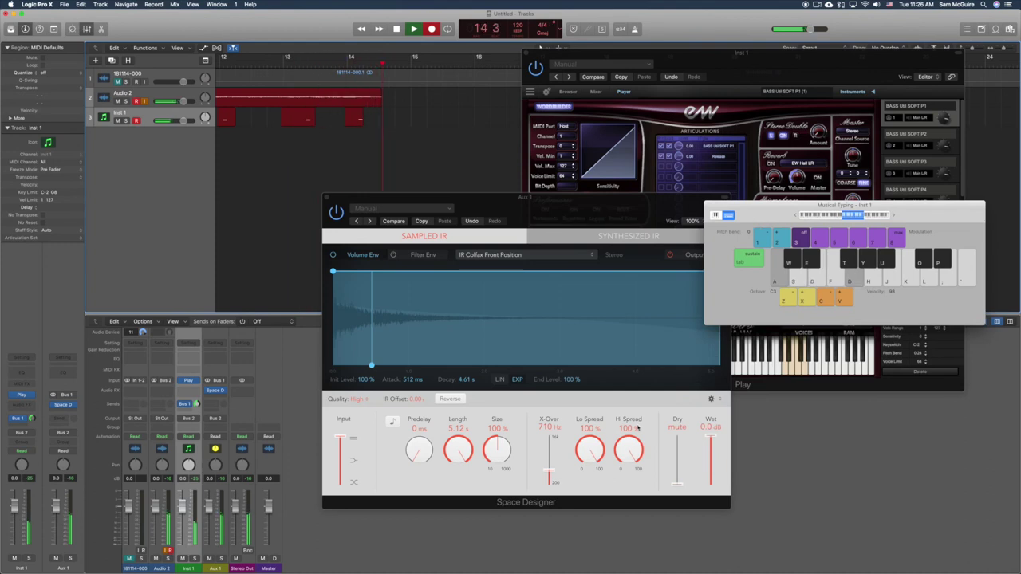
key("f")
key("s")
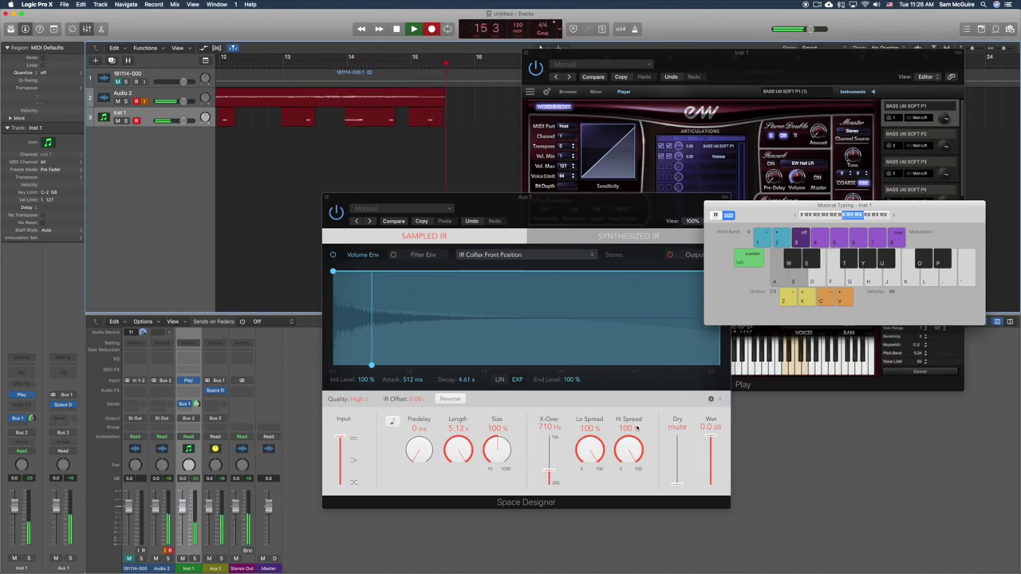
key("d")
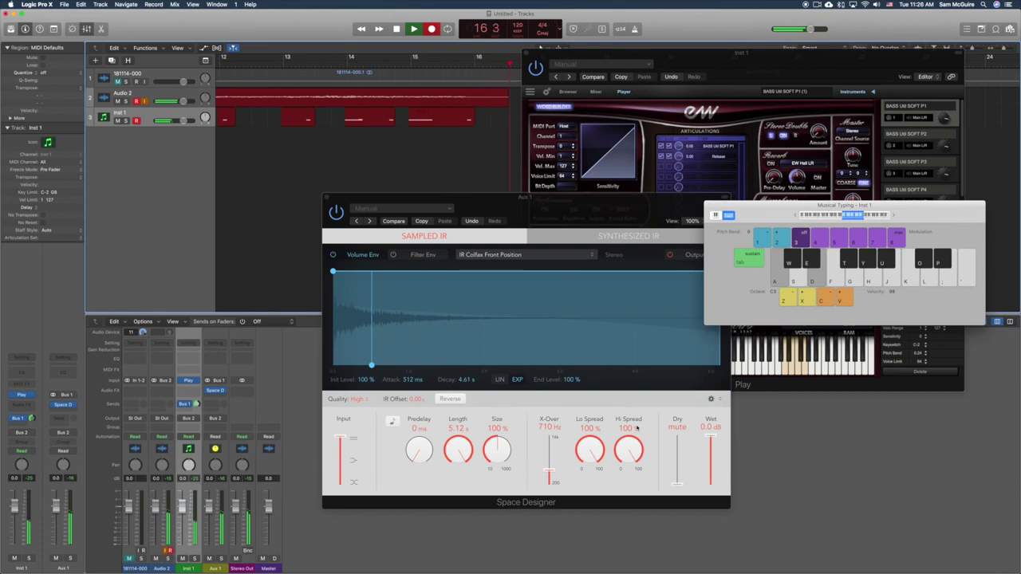